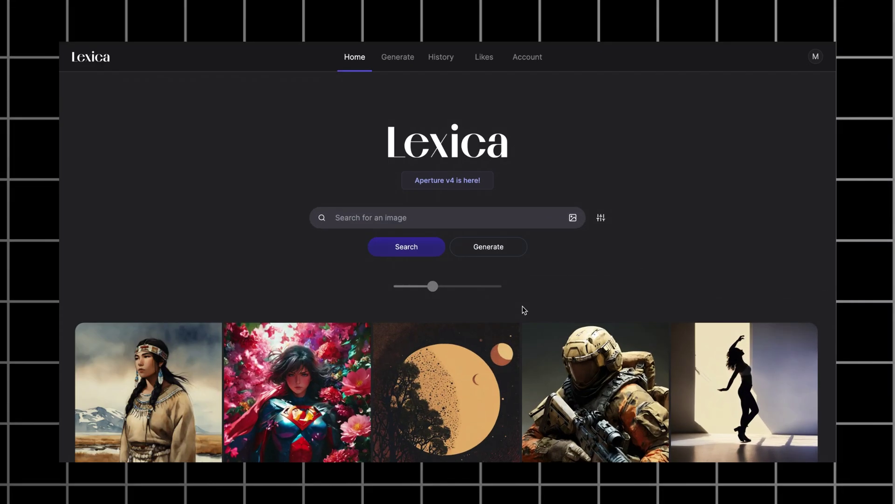
Scroll down through Lexica's Home community gallery.
{"action": "scroll", "coordinate": [522, 306], "scroll_direction": "down", "scroll_amount": 2}
{"action": "scroll", "coordinate": [523, 306], "scroll_direction": "down", "scroll_amount": 3}
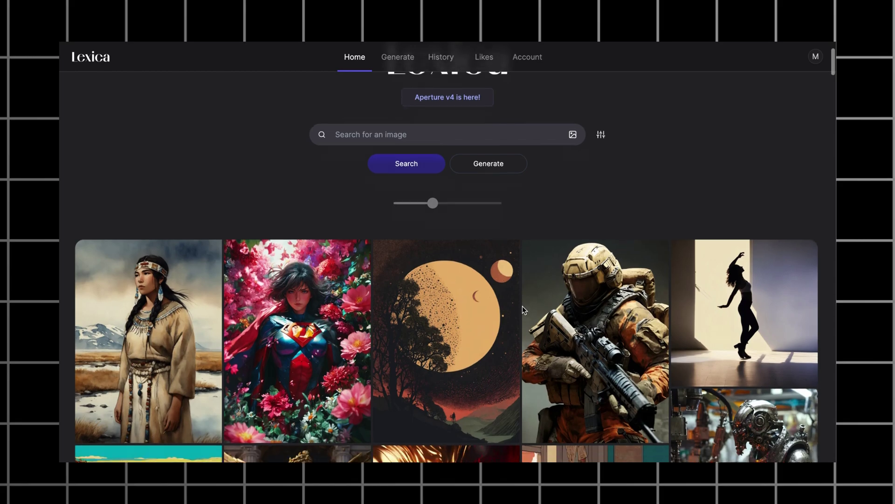
{"action": "scroll", "coordinate": [522, 306], "scroll_direction": "down", "scroll_amount": 10}
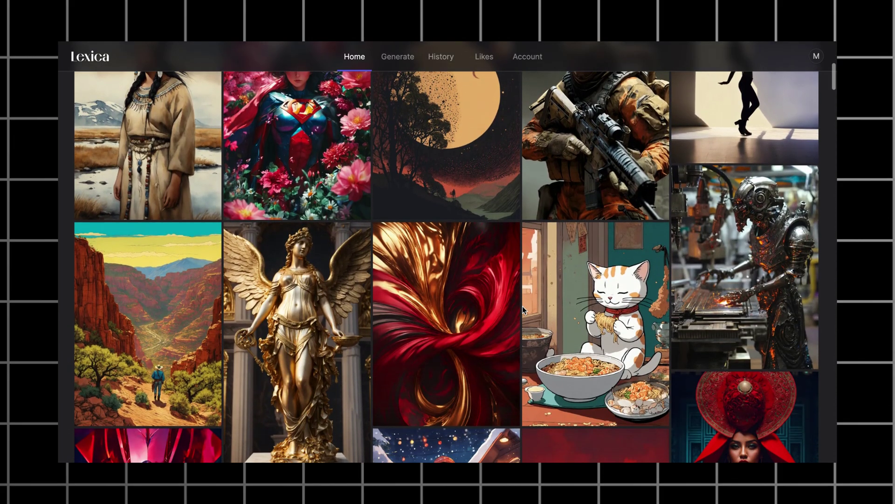
{"action": "scroll", "coordinate": [523, 306], "scroll_direction": "down", "scroll_amount": 8}
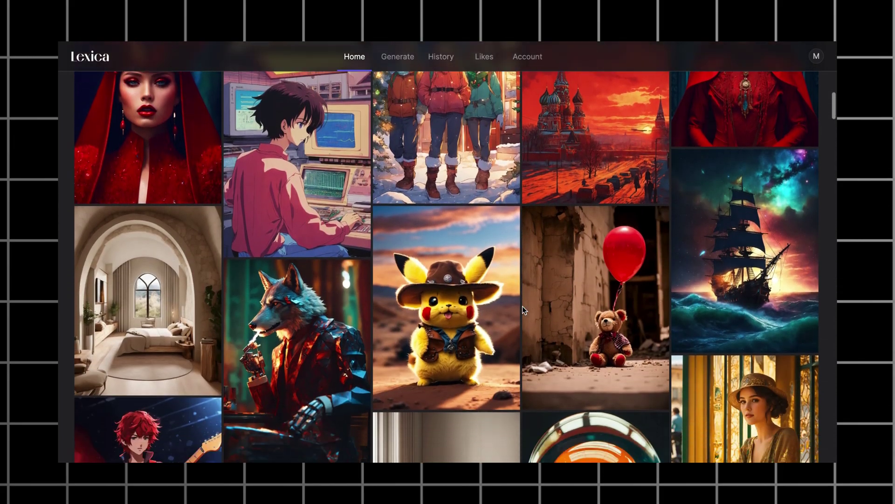
{"action": "scroll", "coordinate": [523, 305], "scroll_direction": "down", "scroll_amount": 3}
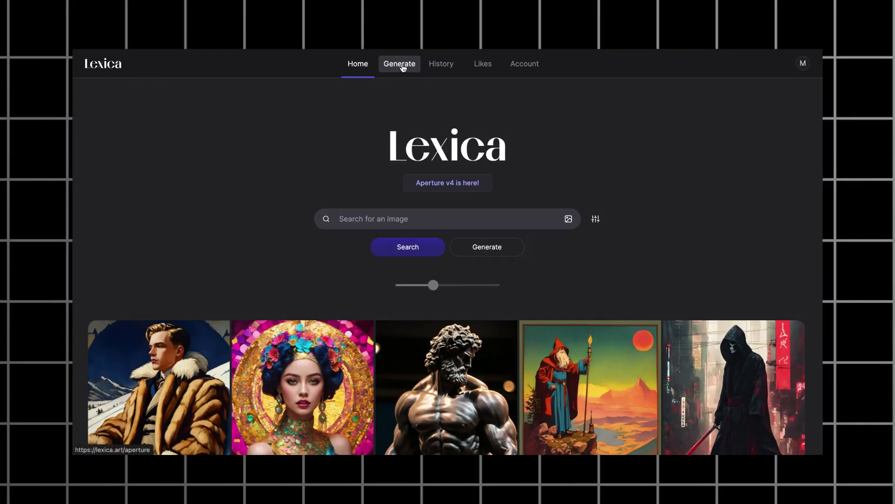
Open Lexica's Generate page and paste the futuristic-city prompt into the description box.
{"action": "left_click", "coordinate": [404, 66]}
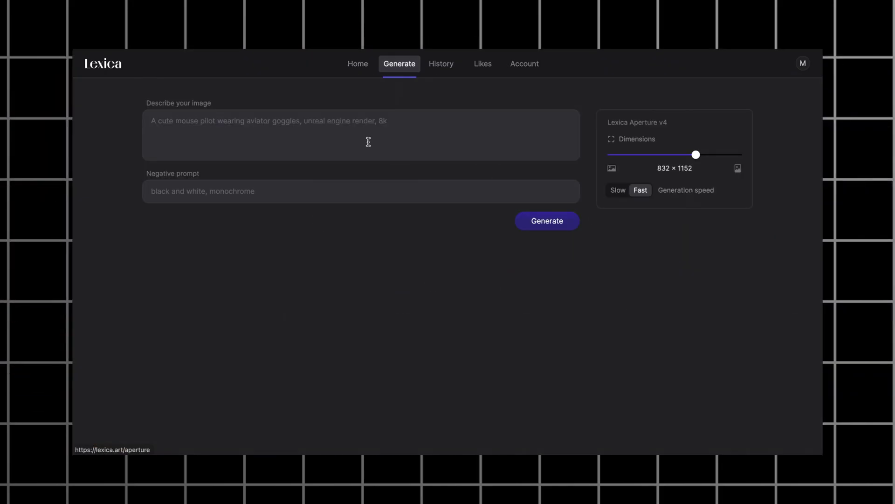
{"action": "type", "text": "Create an image of a futuristic city at sunset. The city is floating above clouds, with sleek, silver skyscrapers that have green rooftops full of plants. In the foreground, there's a glass bridge connecting two buildings, and flying cars are zooming past. The sky should be a vibrant mix of orange, pink, and purple, reflecting off the buildings and clouds."}
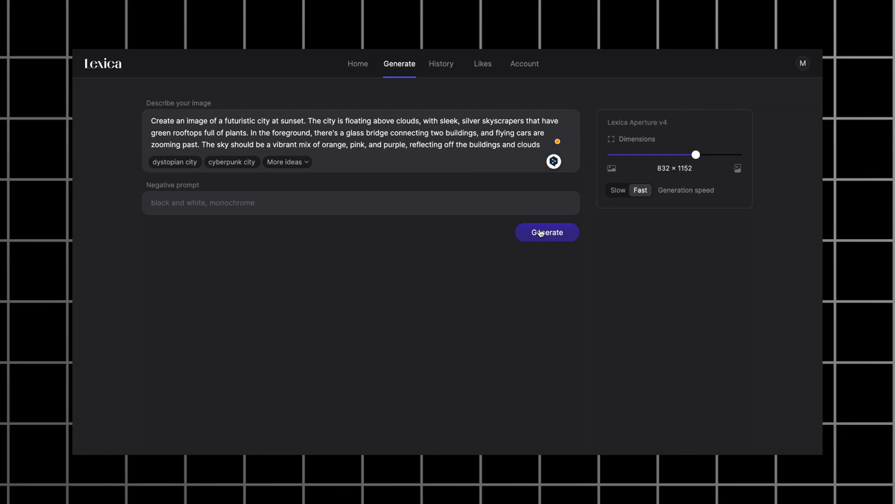
{"action": "scroll", "coordinate": [541, 231], "scroll_direction": "down", "scroll_amount": 2}
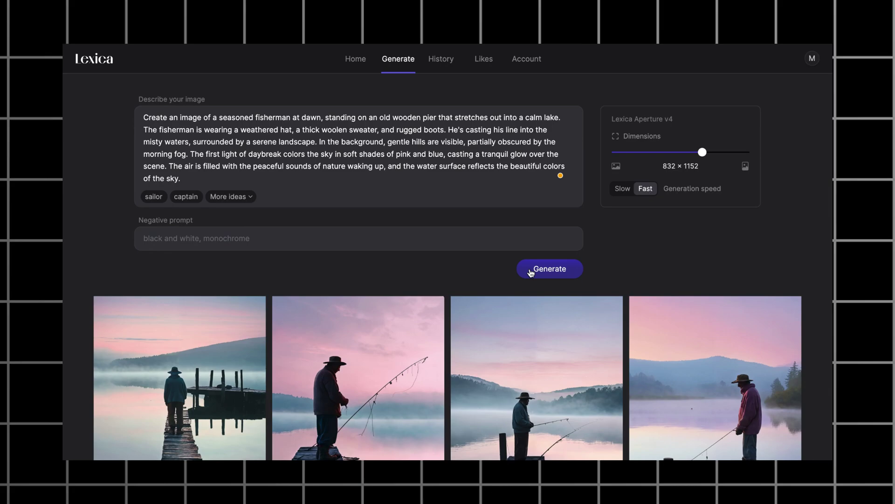
Enlarge and close the first and second fisherman images, then enlarge the third.
{"action": "scroll", "coordinate": [447, 289], "scroll_direction": "down", "scroll_amount": 2}
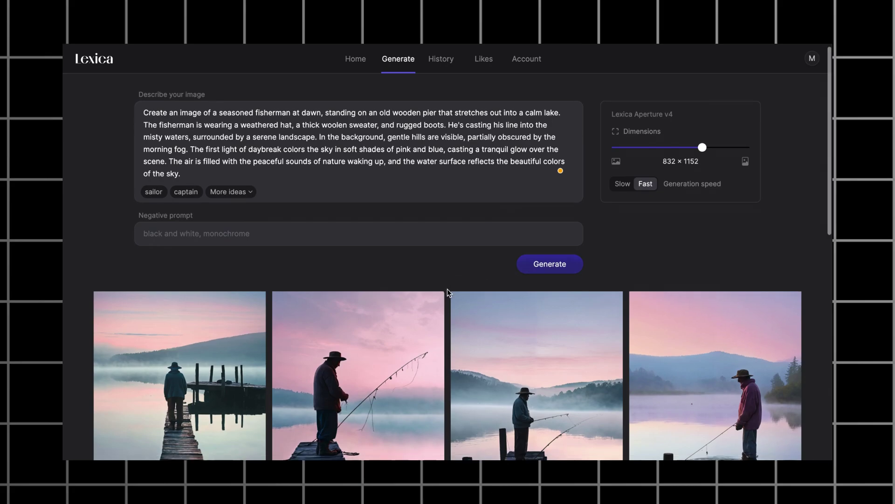
{"action": "scroll", "coordinate": [447, 293], "scroll_direction": "down", "scroll_amount": 2}
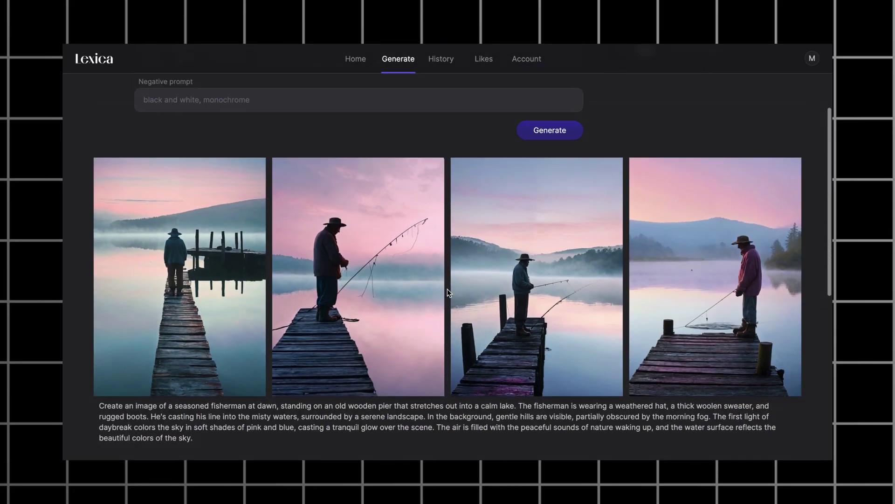
{"action": "left_click", "coordinate": [447, 293]}
{"action": "left_click", "coordinate": [258, 273]}
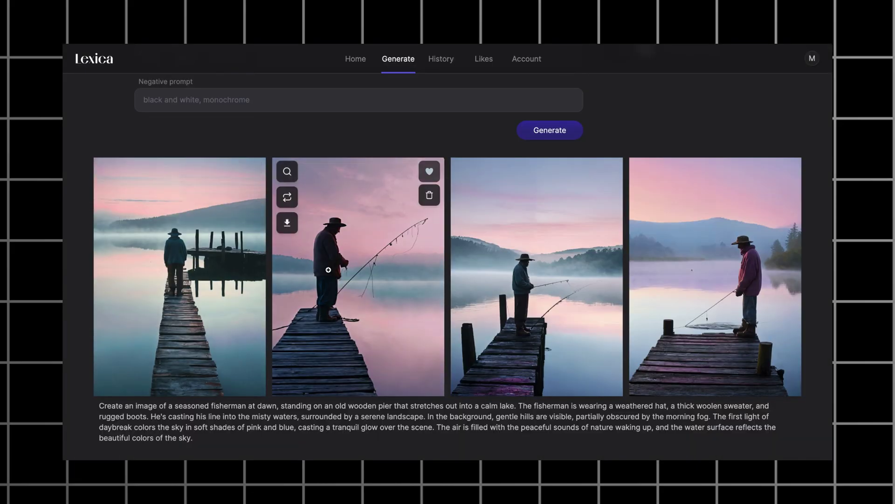
{"action": "left_click", "coordinate": [328, 270]}
{"action": "left_click", "coordinate": [258, 269]}
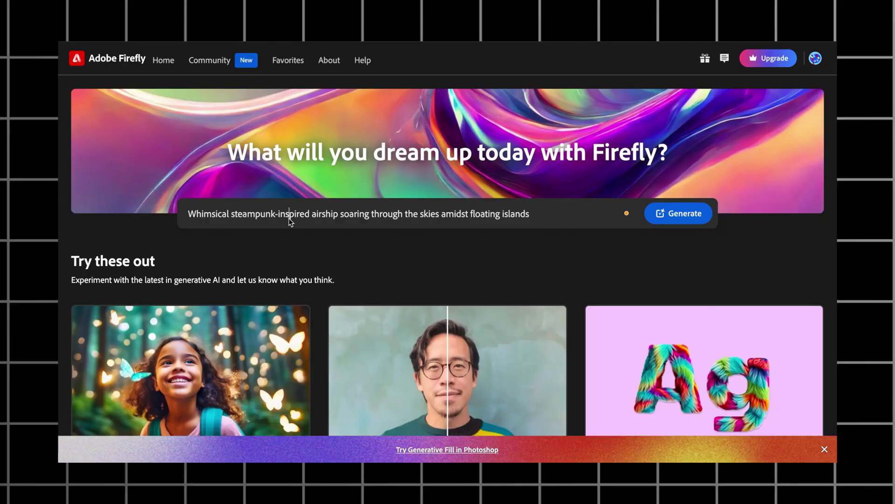
Generate Firefly images from the pasted futuristic-city prompt, skipping the model introduction tour.
{"action": "type", "text": "Create an image of a seasoned fisherman at dawn, standing on an old wooden pier that stretches out into a calm lake. The fisherman is wearing a weathered hat, a thick woolen sweater, and rugged boots. He's casting his line into the misty waters, surrounded by a serene landscape. In the background, gentle hills are visible, partially obscured by the morning fog. The first light of daybreak colors the sky in soft shades of pink and blue, casting a tranquil glow over the scene. The air is filled with the peaceful sounds of nature waking up, and the water surface reflects the beautiful colors of the sky."}
{"action": "left_click", "coordinate": [674, 213]}
{"action": "left_click", "coordinate": [558, 270]}
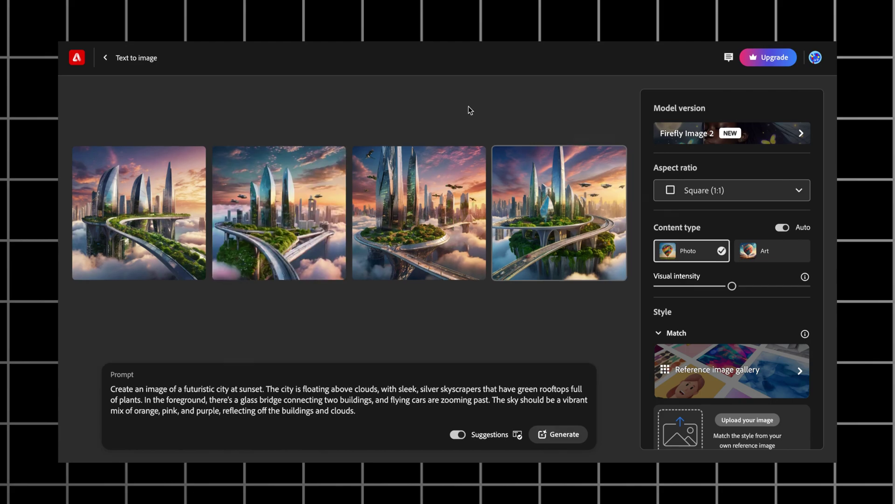
View the four futuristic-city images enlarged, one after another.
{"action": "left_click", "coordinate": [158, 196]}
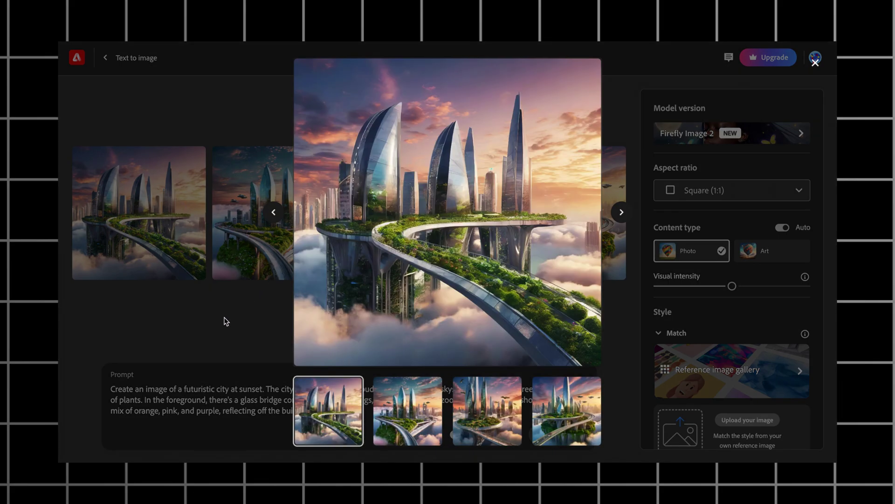
{"action": "left_click", "coordinate": [622, 213]}
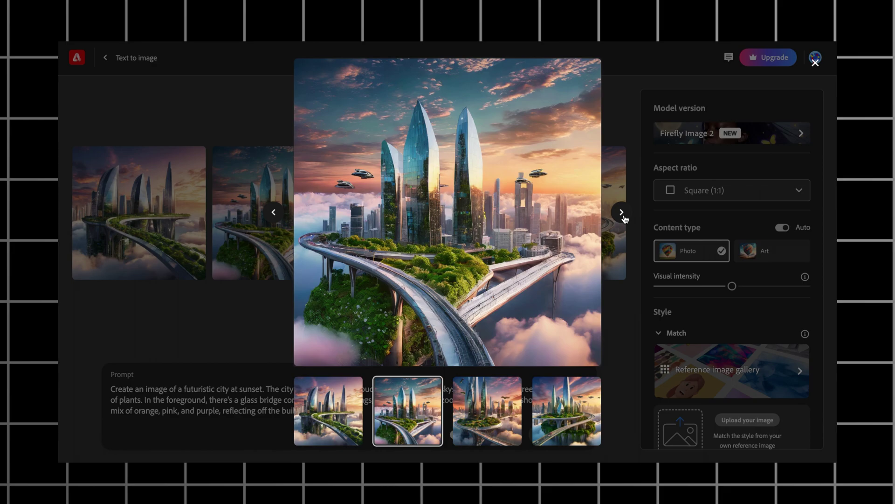
{"action": "left_click", "coordinate": [622, 213]}
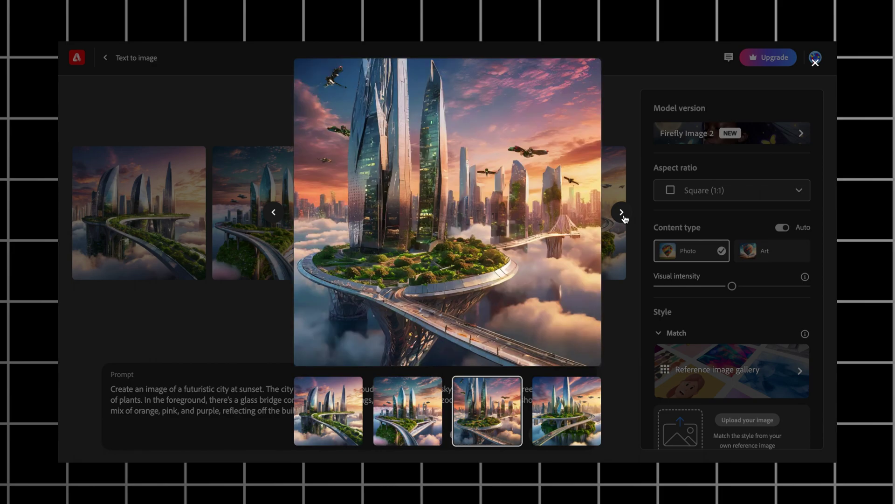
{"action": "left_click", "coordinate": [622, 212]}
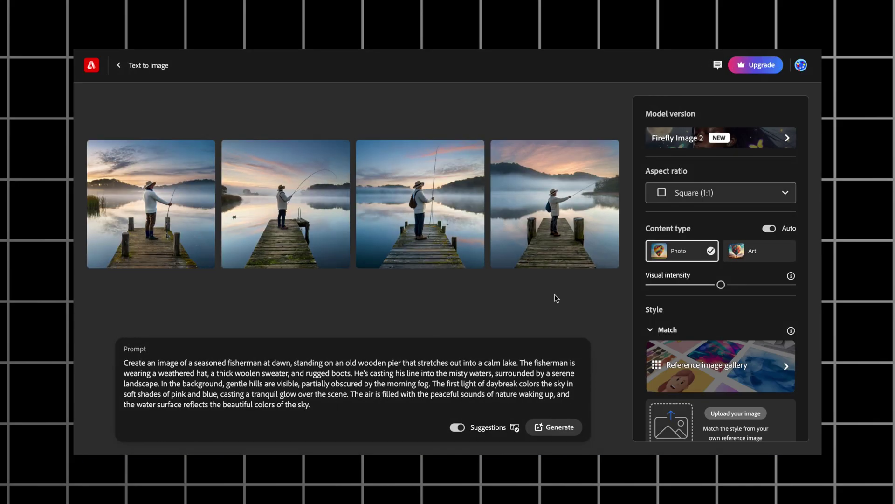
View the four fisherman images enlarged in turn, then close the preview.
{"action": "left_click", "coordinate": [163, 219]}
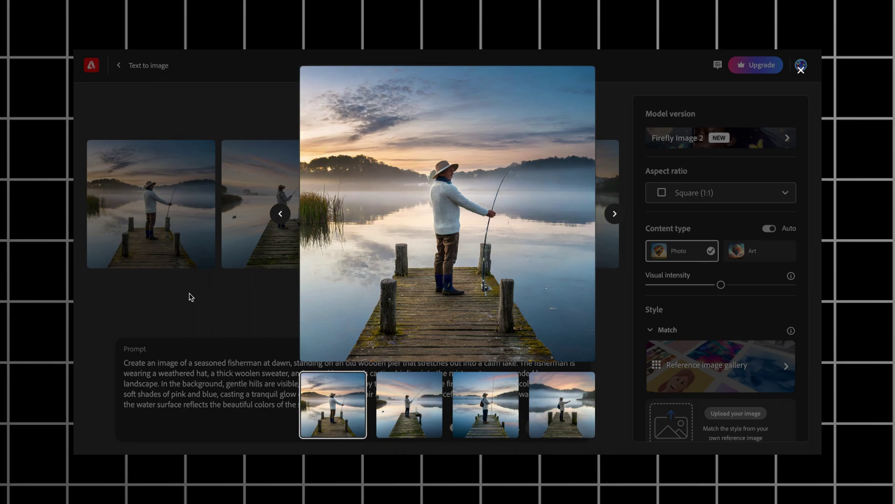
{"action": "left_click", "coordinate": [615, 214]}
{"action": "left_click", "coordinate": [615, 214]}
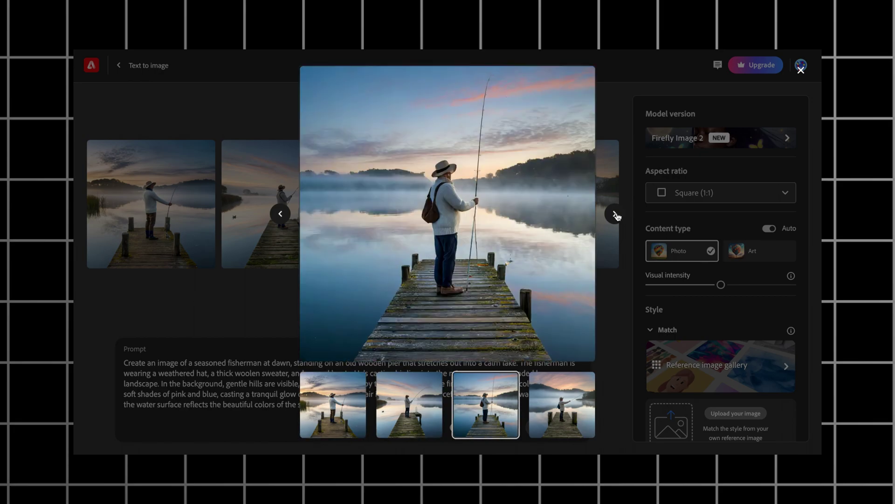
{"action": "left_click", "coordinate": [614, 214]}
{"action": "left_click", "coordinate": [219, 322]}
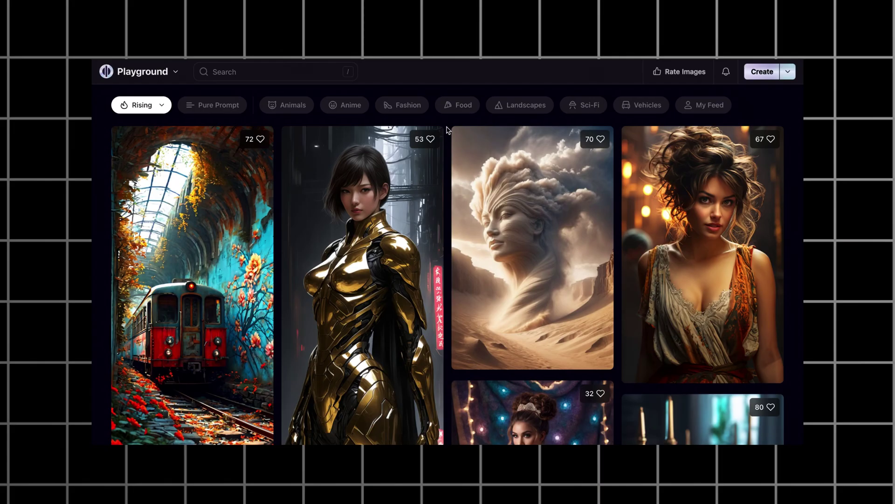
Scroll down through Playground AI's Rising community images.
{"action": "scroll", "coordinate": [446, 130], "scroll_direction": "down", "scroll_amount": 8}
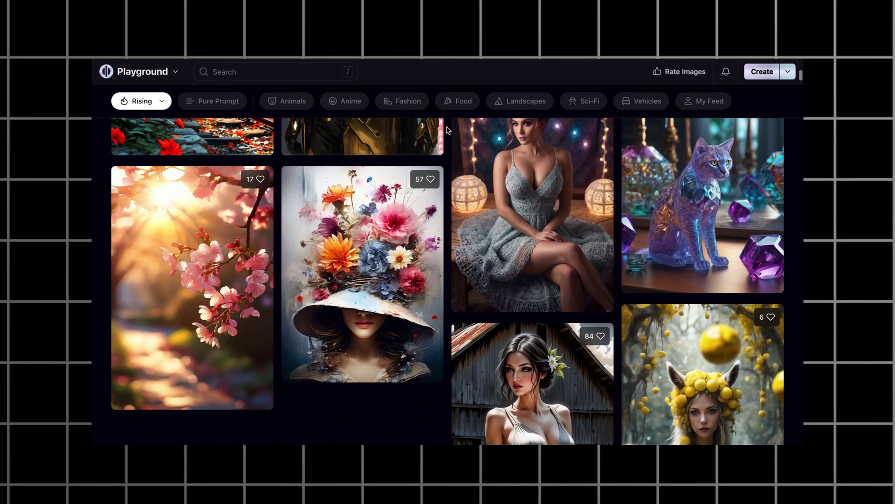
{"action": "scroll", "coordinate": [446, 129], "scroll_direction": "down", "scroll_amount": 6}
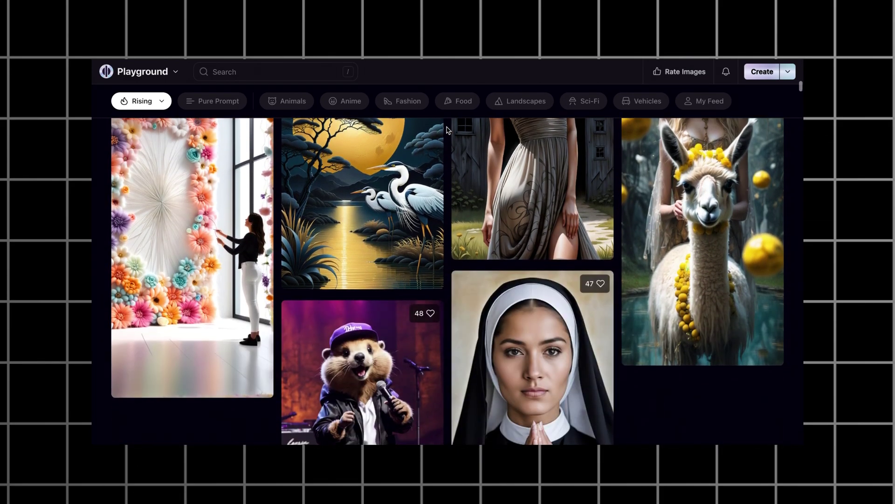
{"action": "scroll", "coordinate": [446, 129], "scroll_direction": "down", "scroll_amount": 8}
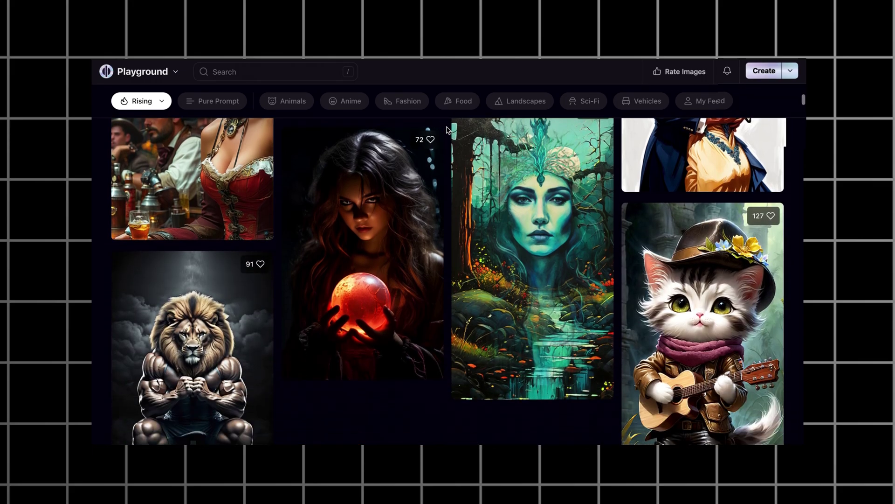
{"action": "scroll", "coordinate": [446, 130], "scroll_direction": "down", "scroll_amount": 8}
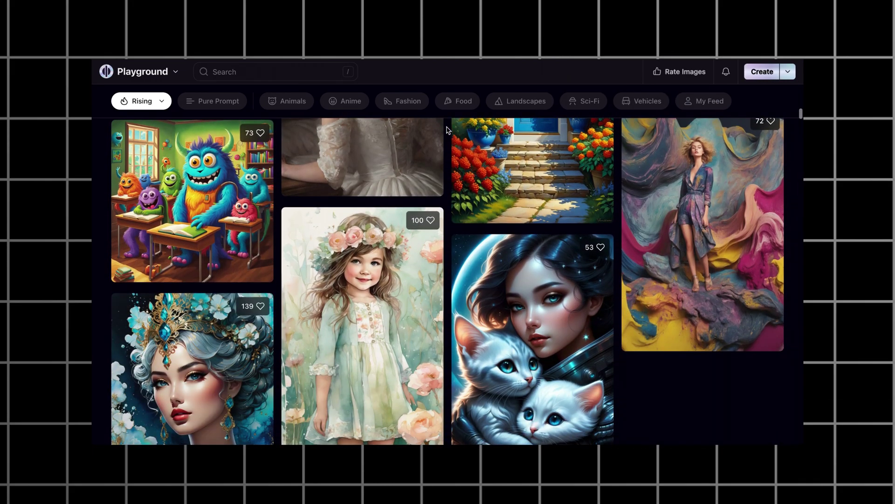
{"action": "scroll", "coordinate": [446, 130], "scroll_direction": "down", "scroll_amount": 8}
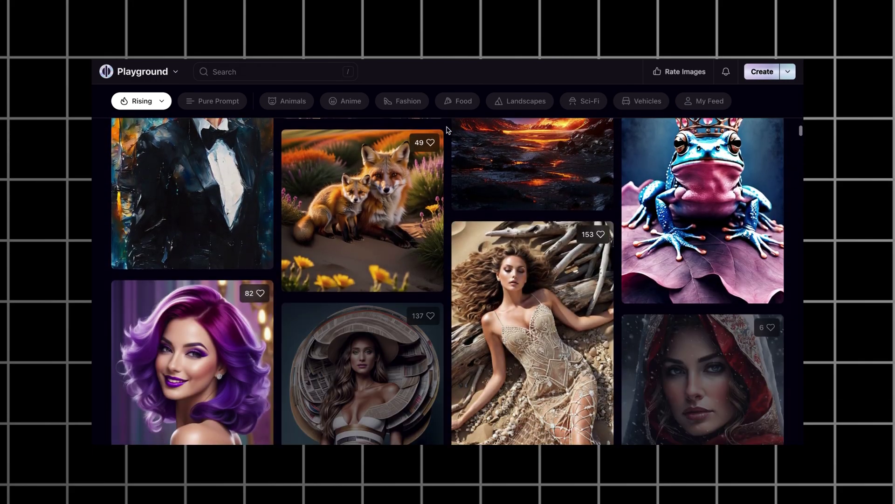
Generate an image from the futuristic-city prompt on Playground AI's Board.
{"action": "left_click", "coordinate": [171, 406]}
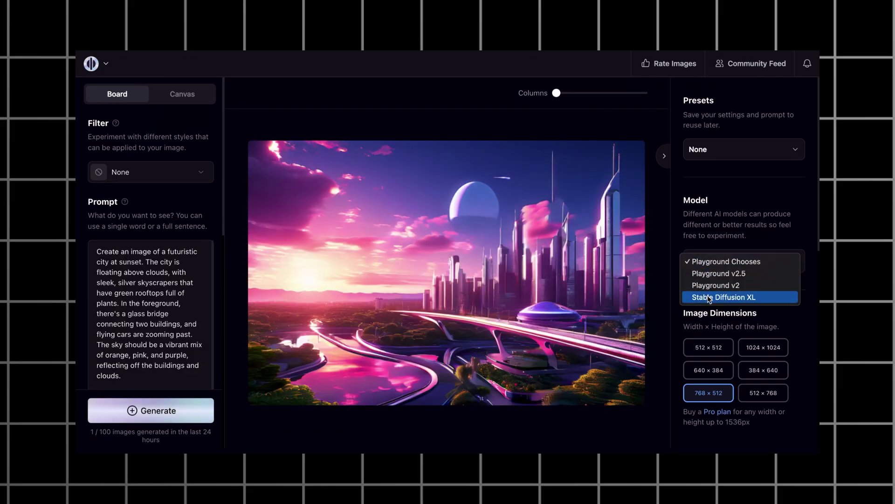
{"action": "left_click", "coordinate": [723, 299]}
{"action": "left_click", "coordinate": [140, 410]}
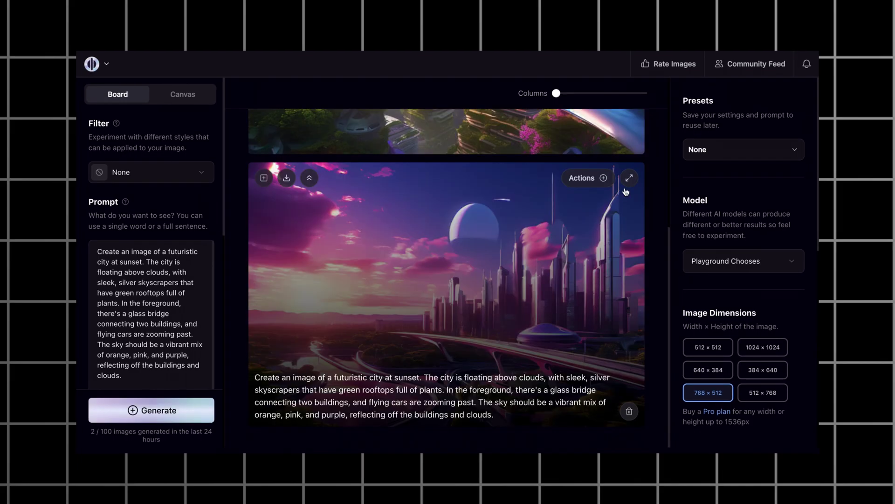
Apply a Subtle 4x upscale to the city image and compare before and after.
{"action": "left_click", "coordinate": [602, 177]}
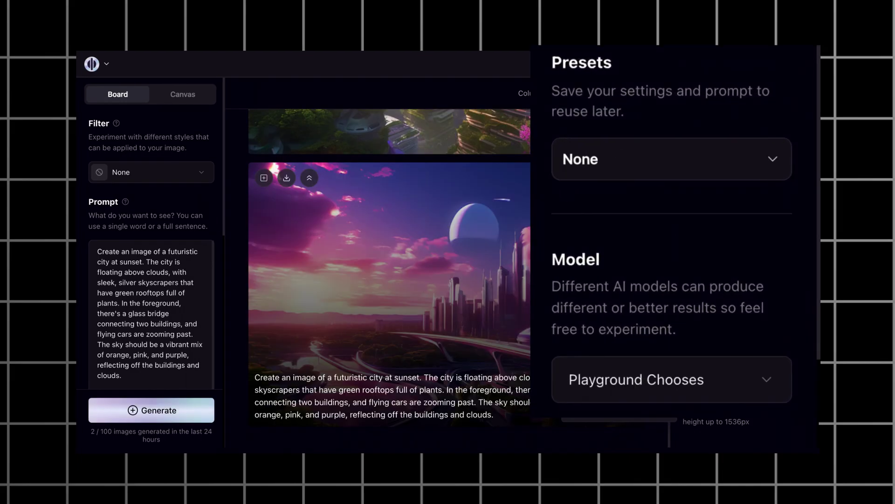
{"action": "mouse_move", "coordinate": [611, 322]}
{"action": "left_click", "coordinate": [695, 339]}
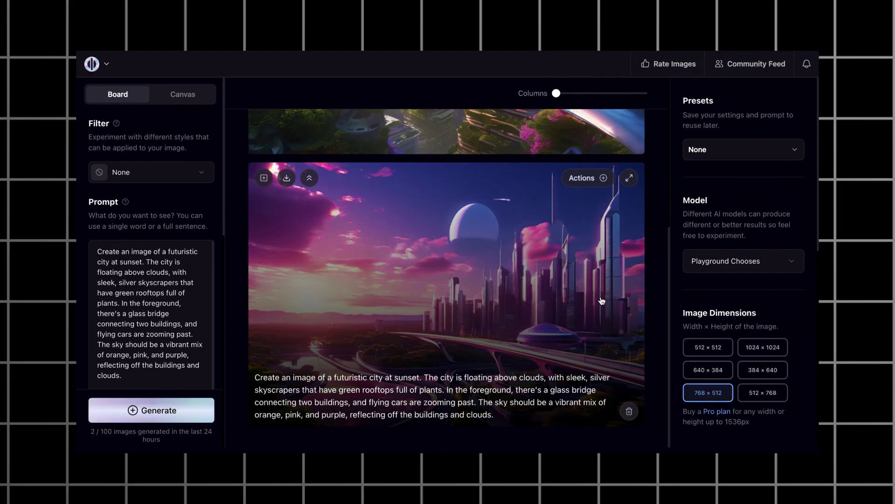
{"action": "left_click", "coordinate": [604, 180]}
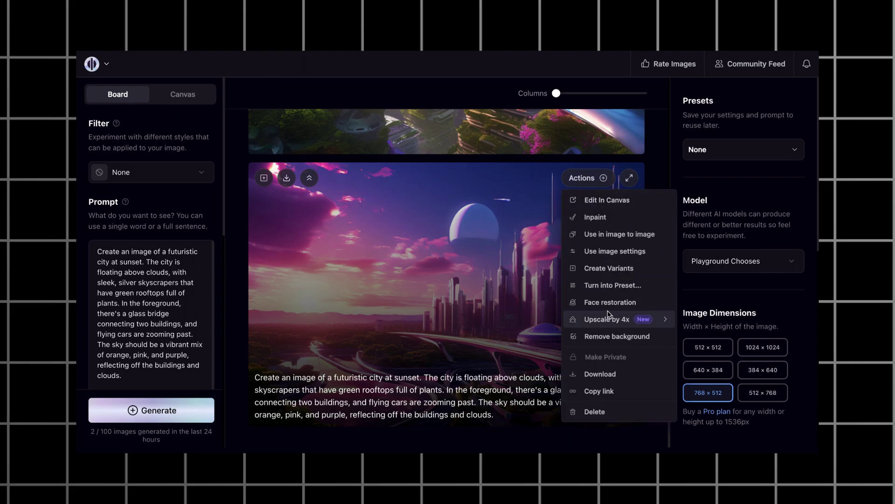
{"action": "left_click", "coordinate": [695, 339]}
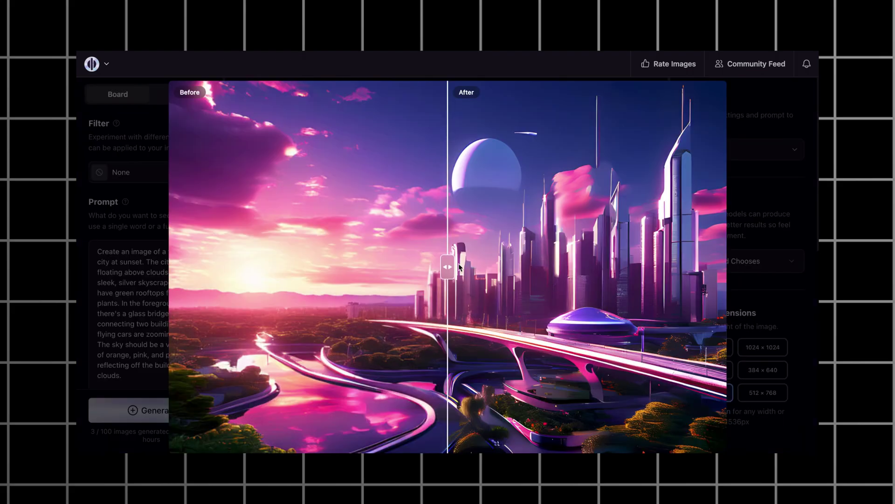
{"action": "left_click_drag", "start_coordinate": [436, 265], "coordinate": [238, 265]}
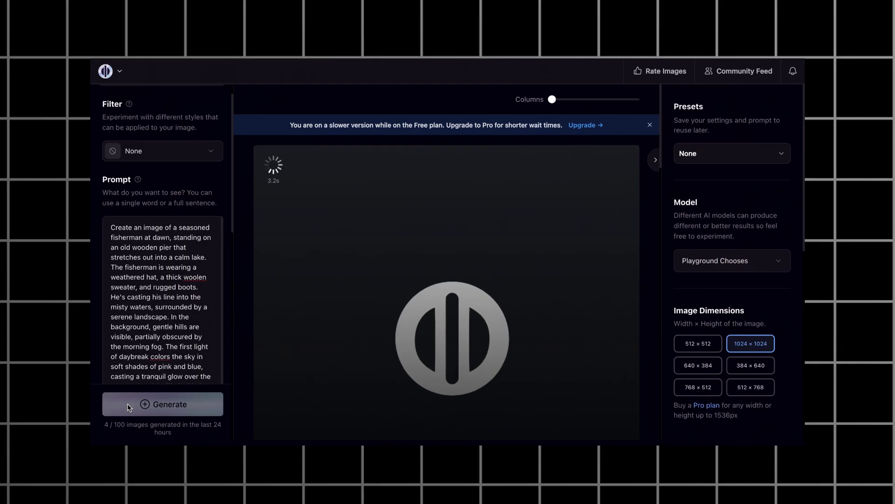
Give the fisherman image a Subtle 4x upscale and compare before and after.
{"action": "left_click", "coordinate": [586, 160]}
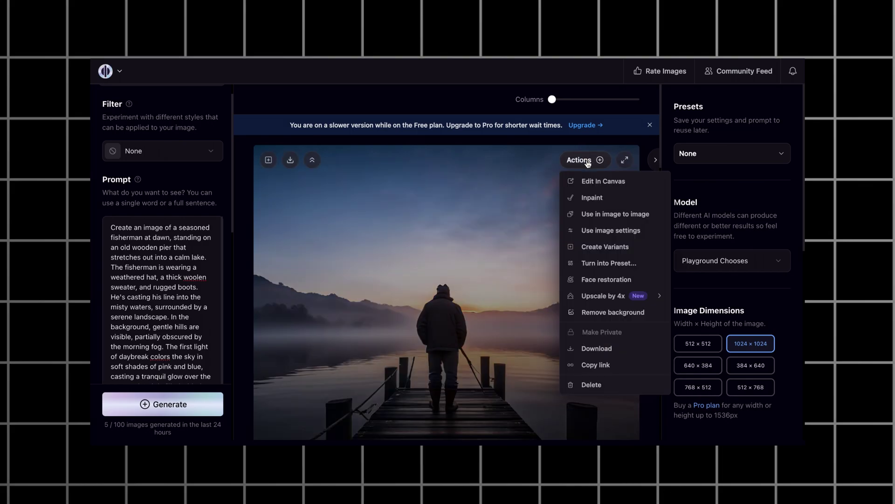
{"action": "mouse_move", "coordinate": [593, 303]}
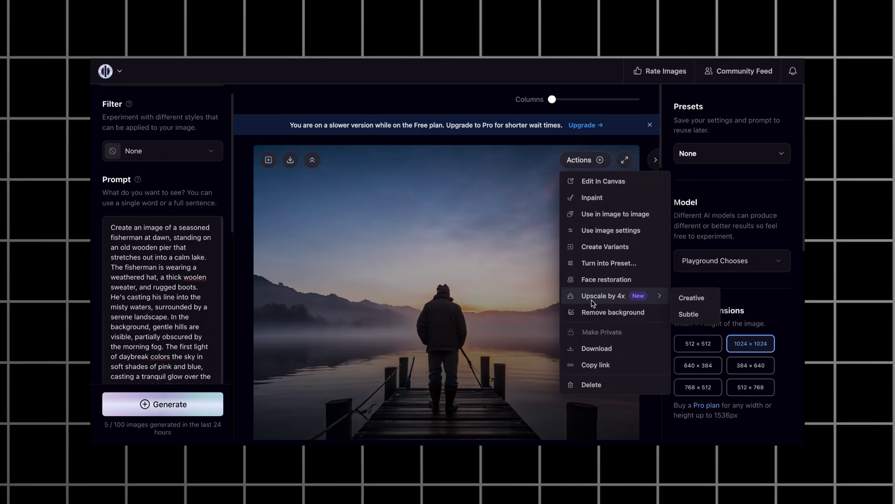
{"action": "left_click", "coordinate": [688, 313]}
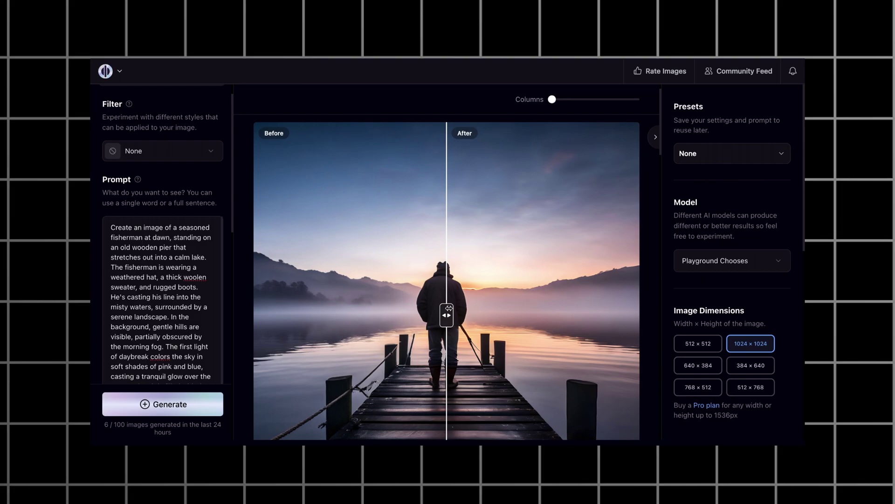
{"action": "left_click_drag", "start_coordinate": [447, 315], "coordinate": [223, 310]}
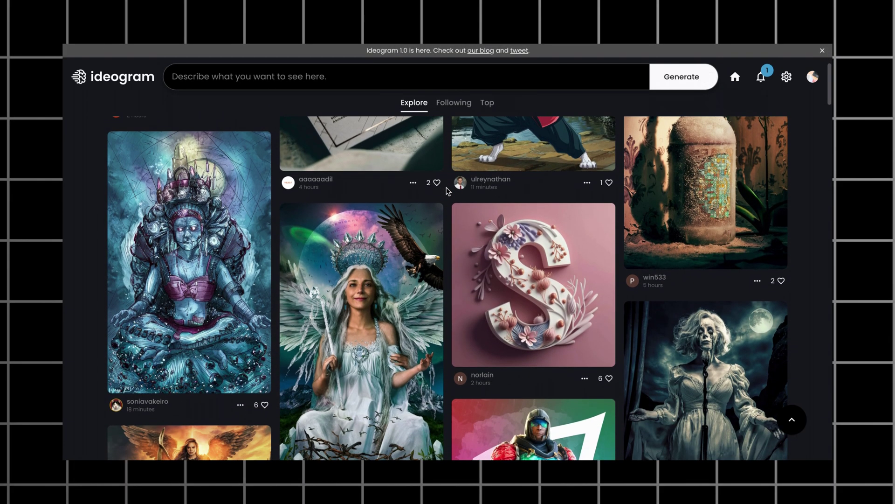
Generate Ideogram images from the futuristic-city prompt.
{"action": "scroll", "coordinate": [447, 191], "scroll_direction": "down", "scroll_amount": 15}
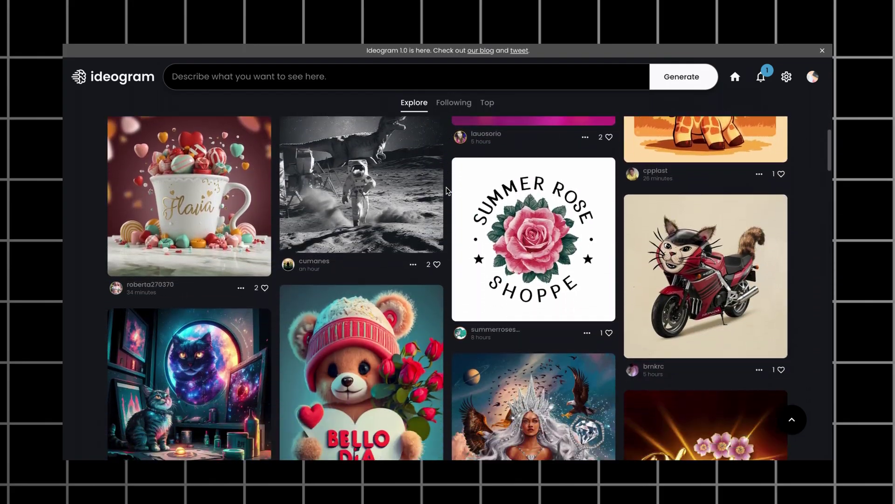
{"action": "scroll", "coordinate": [447, 191], "scroll_direction": "down", "scroll_amount": 15}
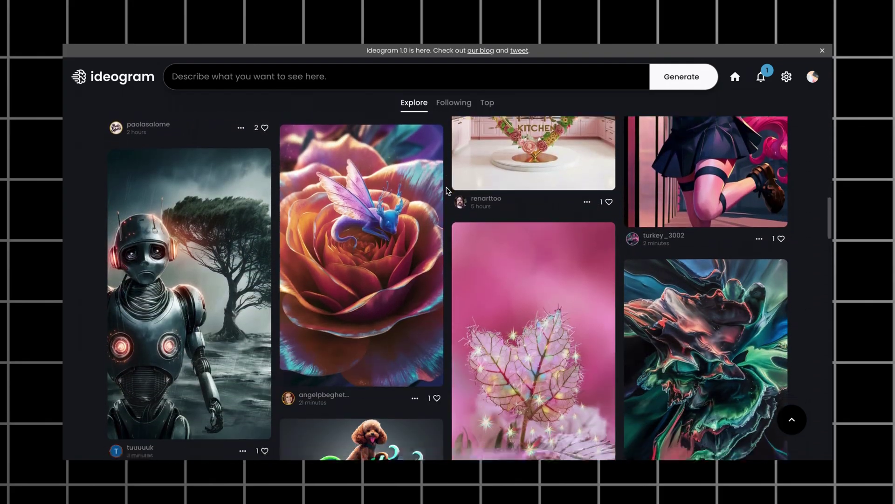
{"action": "scroll", "coordinate": [447, 191], "scroll_direction": "down", "scroll_amount": 5}
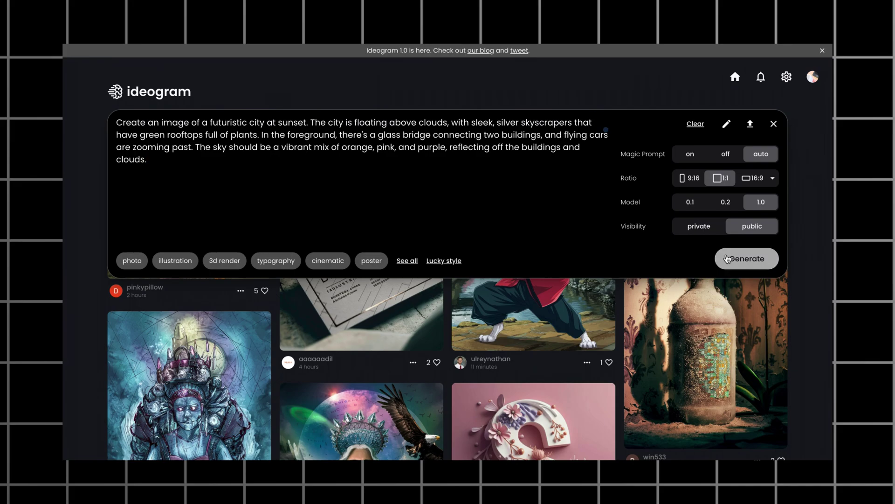
{"action": "left_click", "coordinate": [731, 260]}
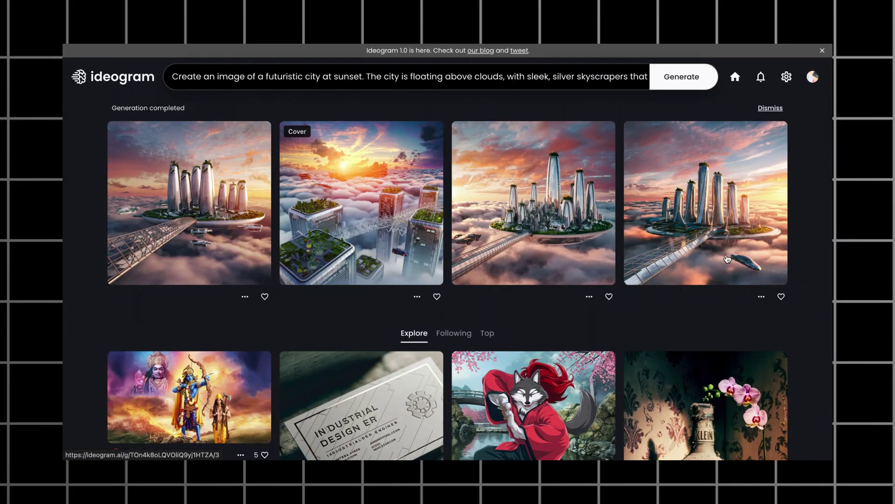
Inspect the first, second and fourth city images in detail view.
{"action": "left_click", "coordinate": [199, 196]}
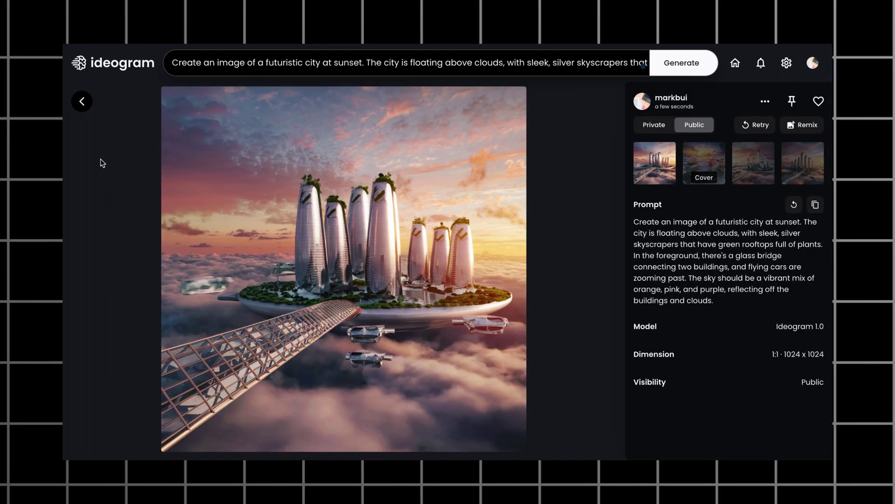
{"action": "left_click", "coordinate": [82, 101]}
{"action": "left_click", "coordinate": [360, 200]}
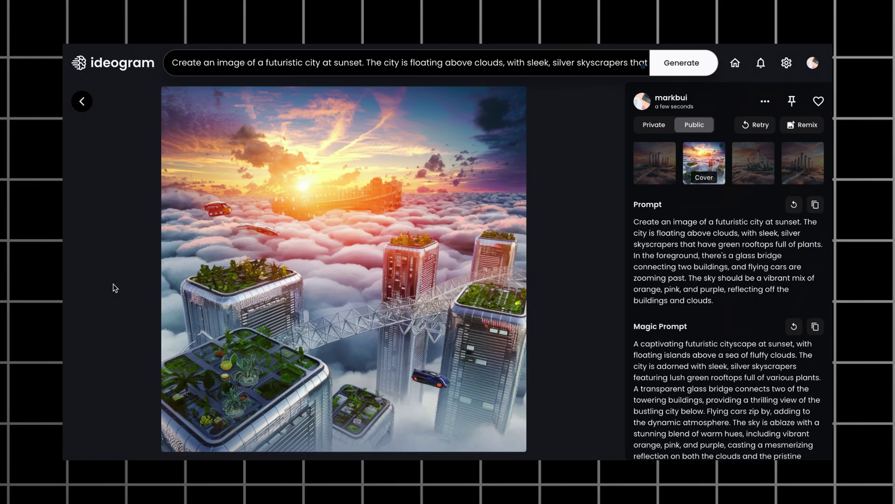
{"action": "left_click", "coordinate": [82, 101]}
{"action": "left_click", "coordinate": [315, 160]}
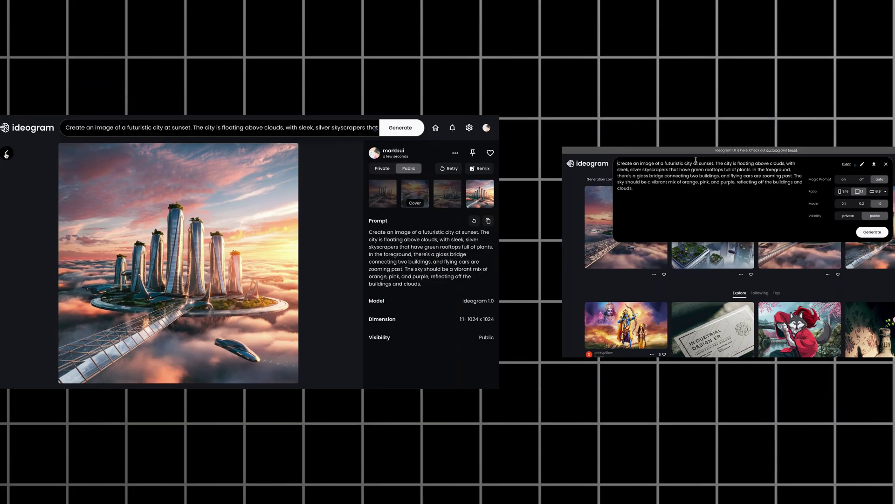
Replace the city prompt with the fisherman-at-dawn prompt.
{"action": "key", "text": "ctrl+a"}
{"action": "key", "text": "ctrl+c"}
{"action": "key", "text": "BackSpace"}
{"action": "key", "text": "ctrl+v"}
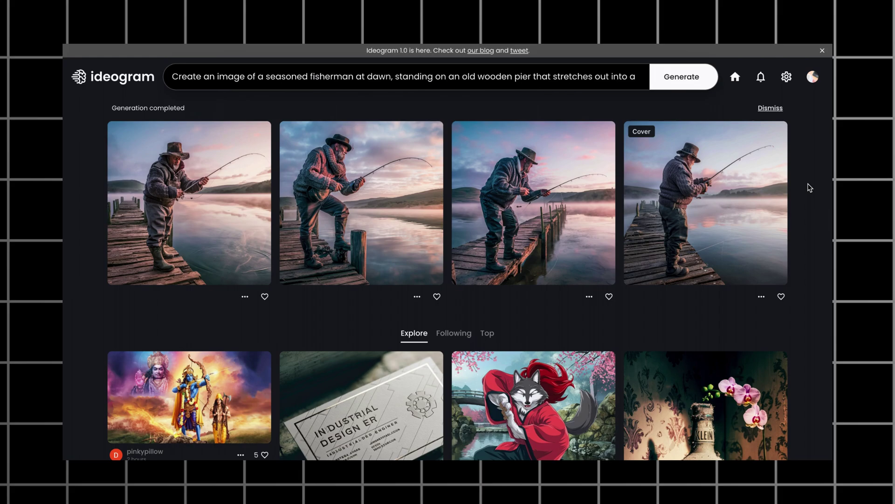
Step through all four fisherman images in detail, then return to the results page.
{"action": "left_click", "coordinate": [181, 191]}
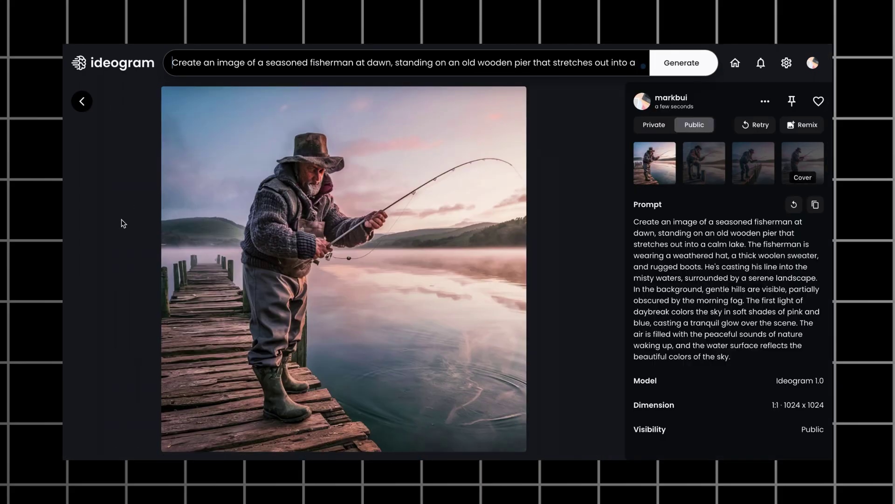
{"action": "key", "text": "Right"}
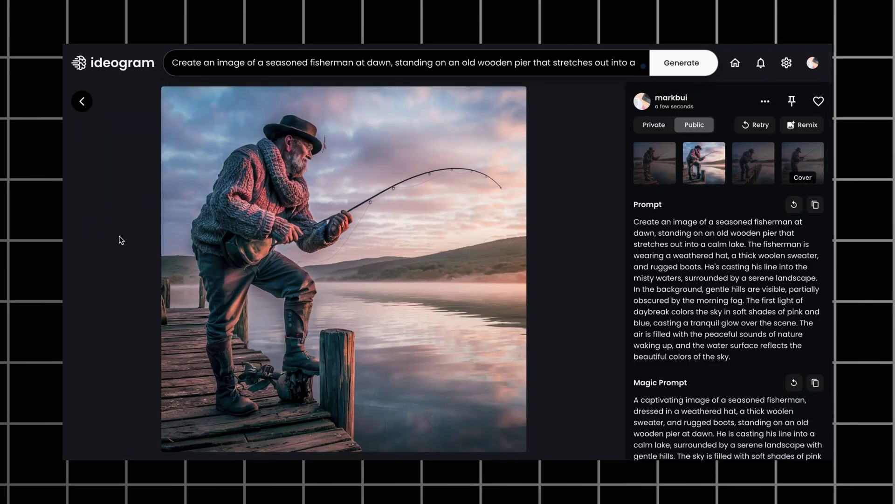
{"action": "key", "text": "Right"}
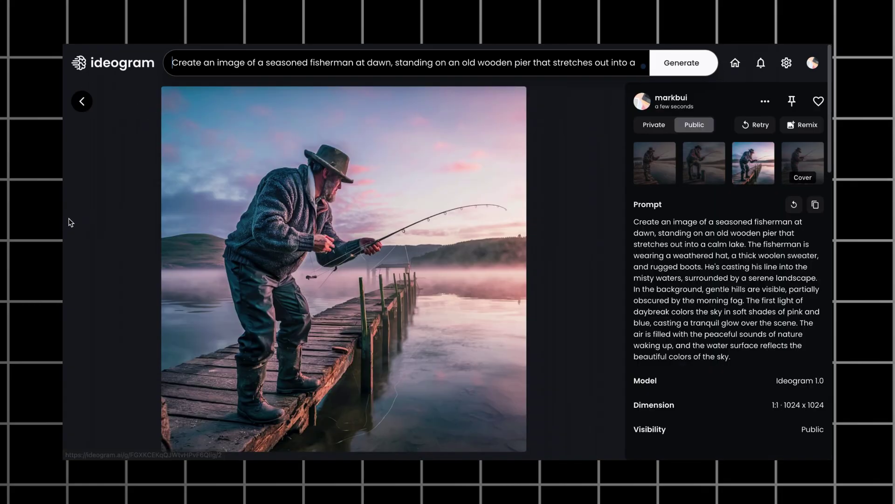
{"action": "key", "text": "Right"}
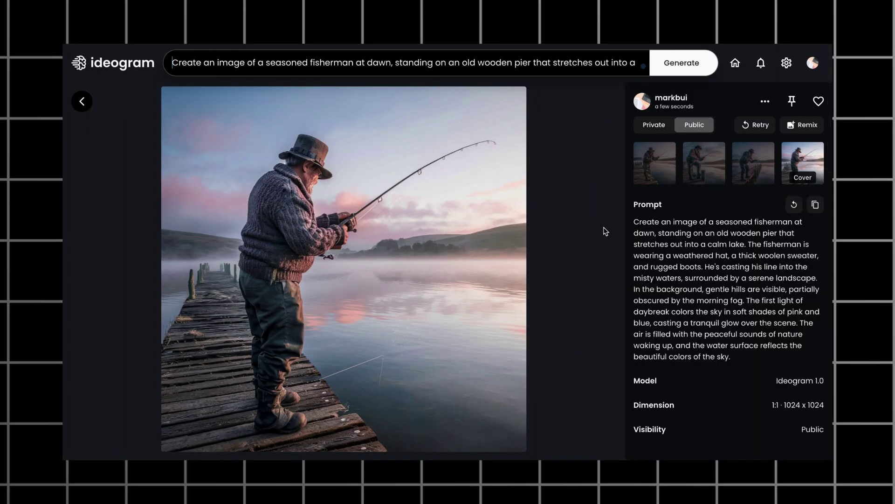
{"action": "left_click", "coordinate": [83, 100]}
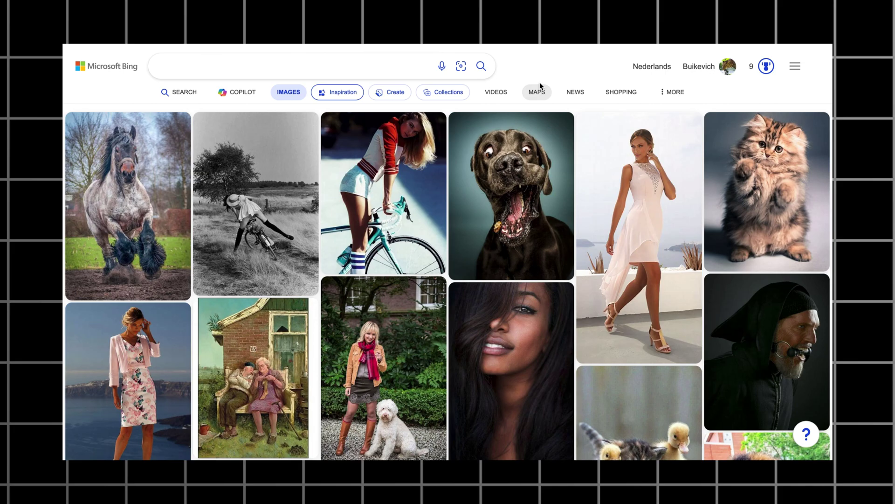
Open Bing's Create page (Copilot Designer) to generate from the futuristic city prompt.
{"action": "left_click", "coordinate": [389, 93]}
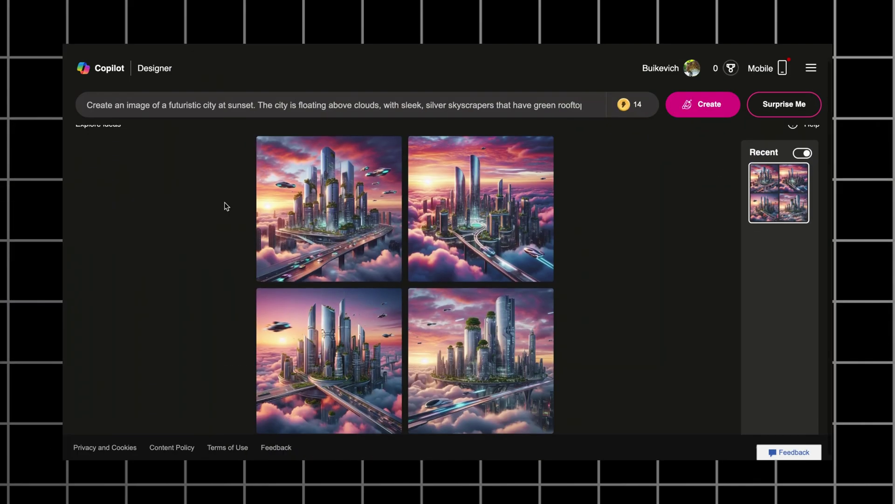
Enlarge the first futuristic city result and step through all four images at 1024 × 1024.
{"action": "left_click", "coordinate": [310, 198]}
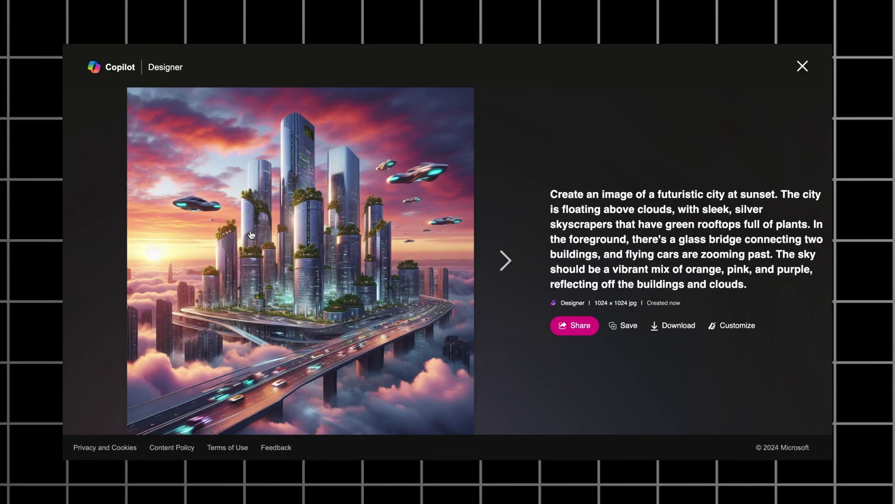
{"action": "left_click", "coordinate": [500, 265]}
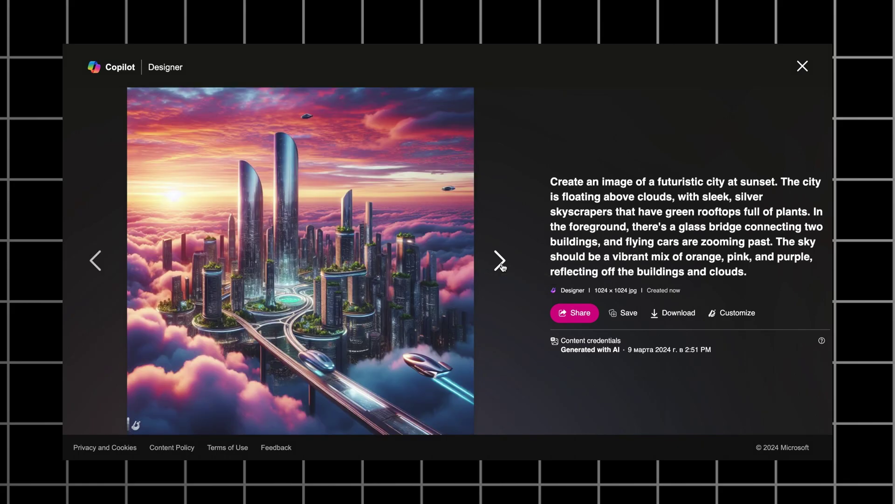
{"action": "left_click", "coordinate": [501, 265]}
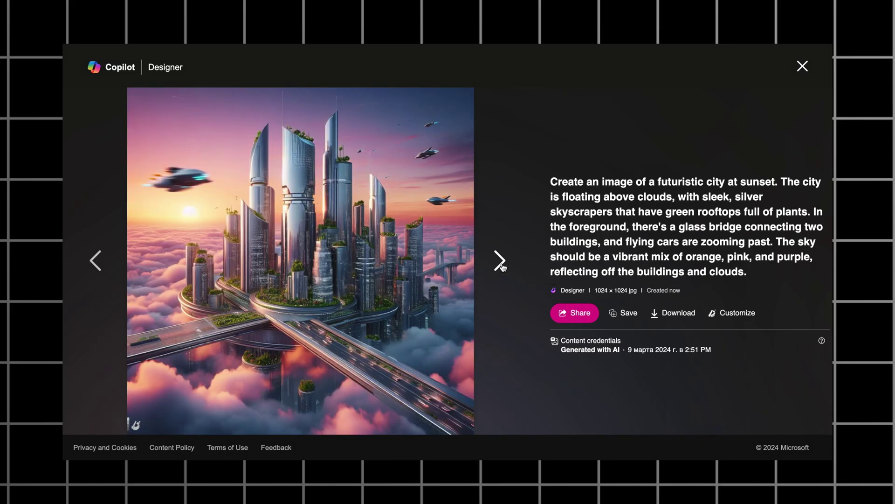
{"action": "left_click", "coordinate": [501, 265]}
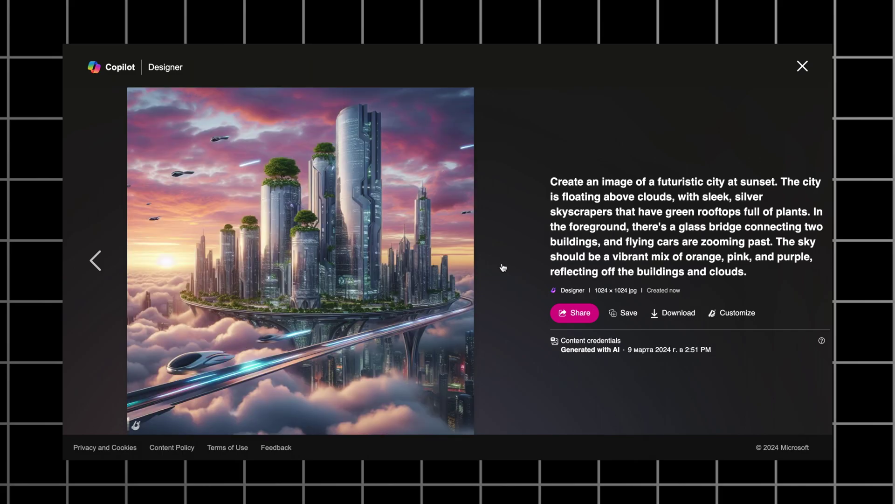
Close the enlarged city image and step through the four fisherman-at-dawn results.
{"action": "left_click", "coordinate": [803, 66]}
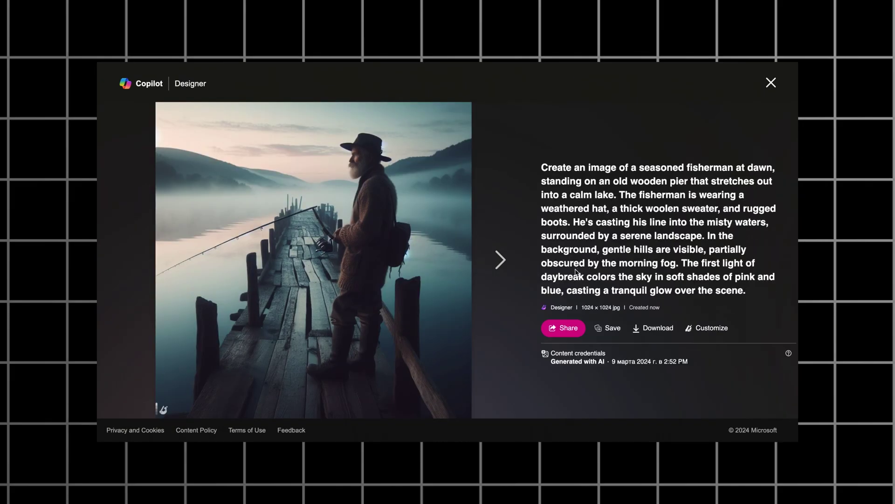
{"action": "left_click", "coordinate": [495, 262]}
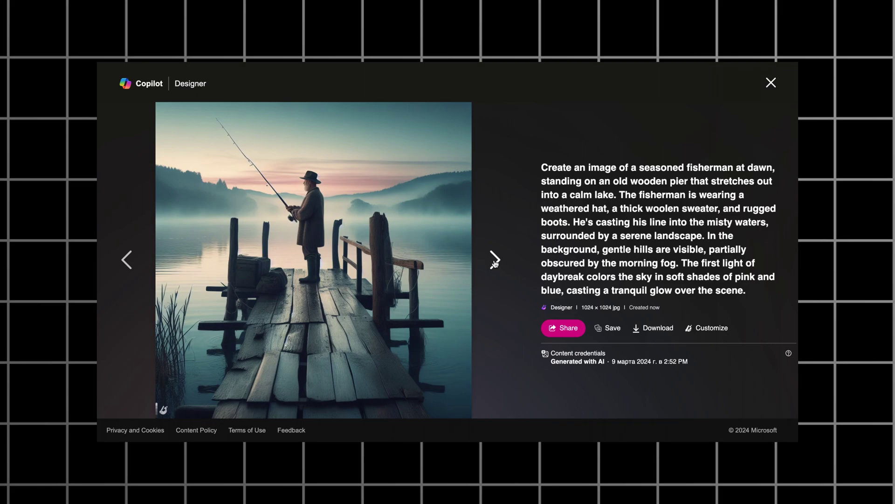
{"action": "left_click", "coordinate": [495, 262]}
{"action": "left_click", "coordinate": [494, 262]}
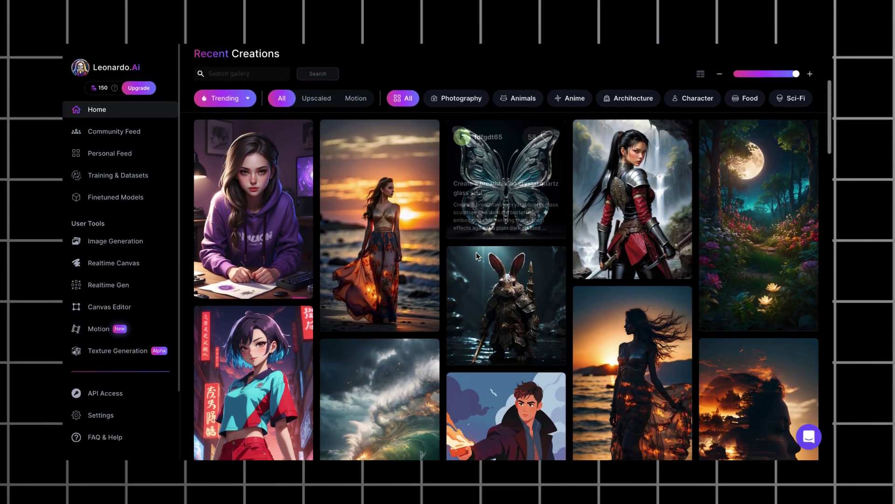
Scroll Leonardo's home gallery, view the glass apple image, then close it.
{"action": "scroll", "coordinate": [477, 256], "scroll_direction": "down", "scroll_amount": 8}
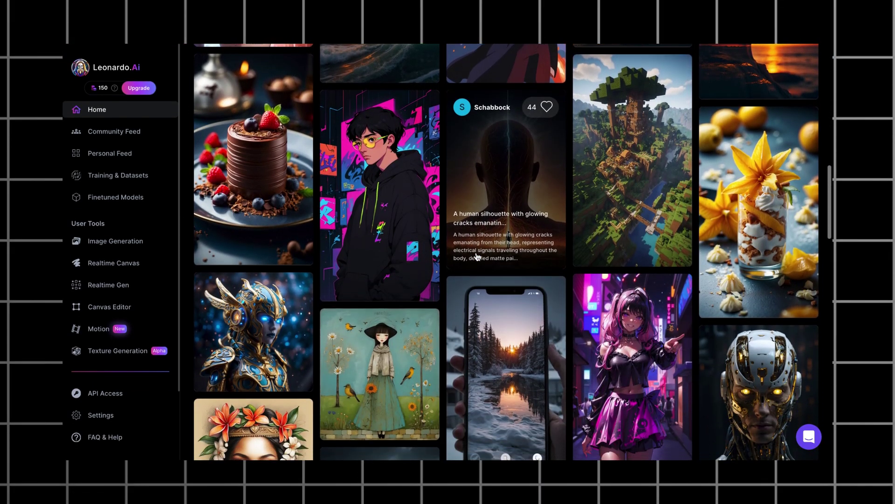
{"action": "scroll", "coordinate": [478, 256], "scroll_direction": "down", "scroll_amount": 5}
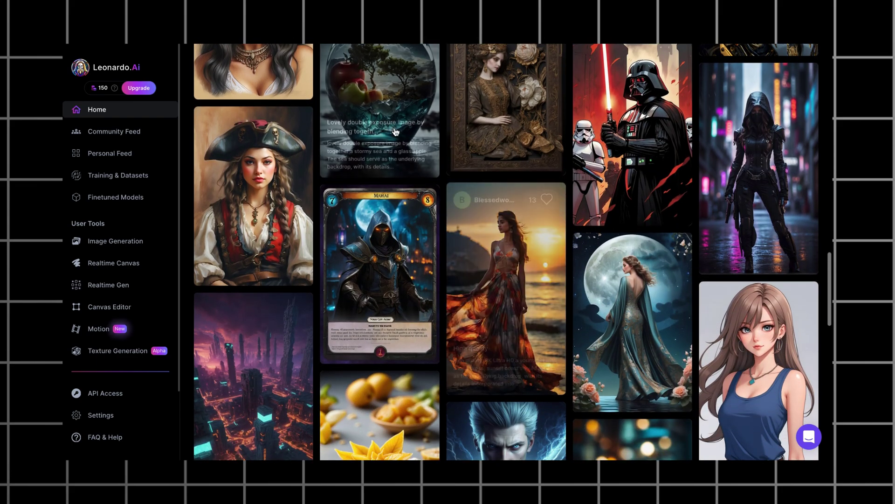
{"action": "left_click", "coordinate": [395, 123]}
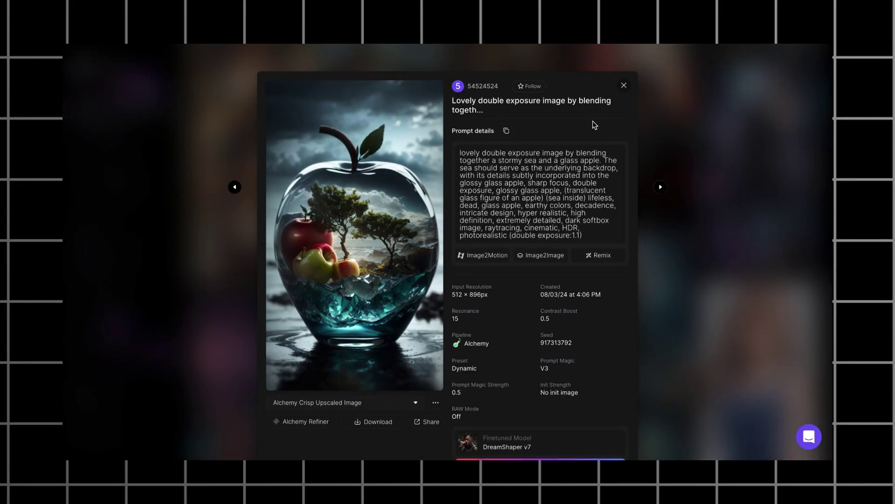
{"action": "left_click", "coordinate": [623, 85]}
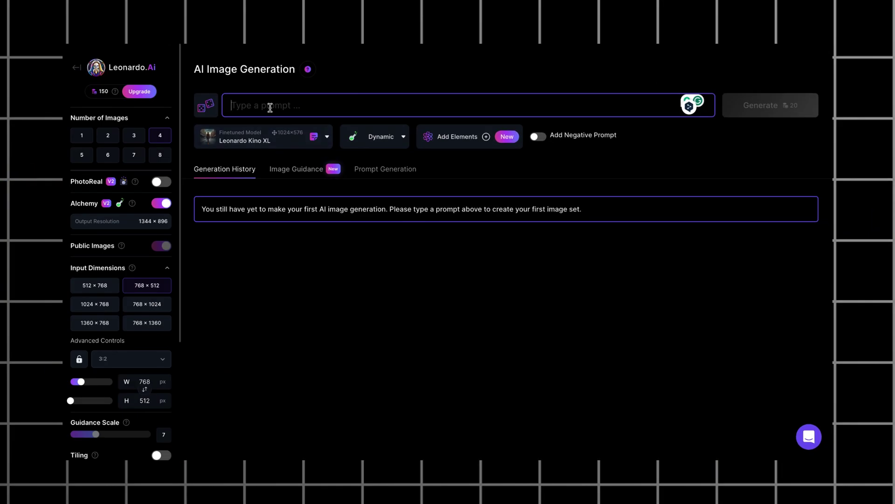
Paste the futuristic city prompt, generate four images and enlarge the first one.
{"action": "key", "text": "ctrl+v"}
{"action": "left_click", "coordinate": [749, 105]}
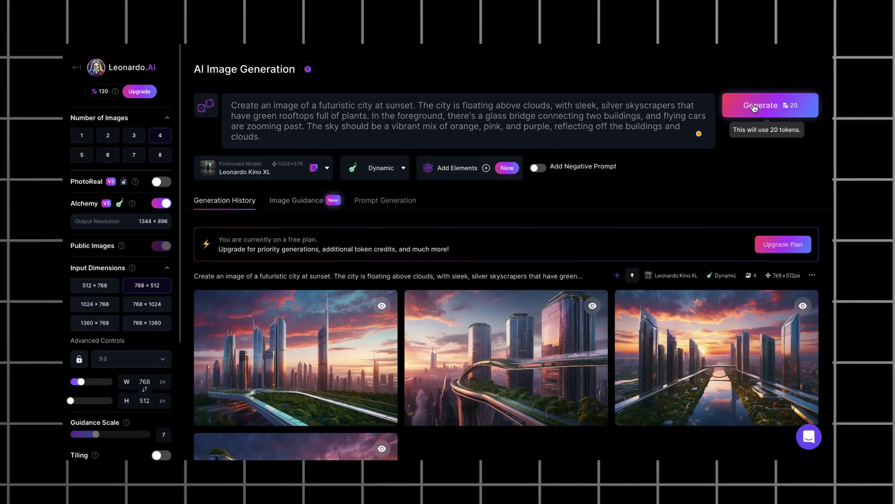
{"action": "left_click", "coordinate": [330, 345]}
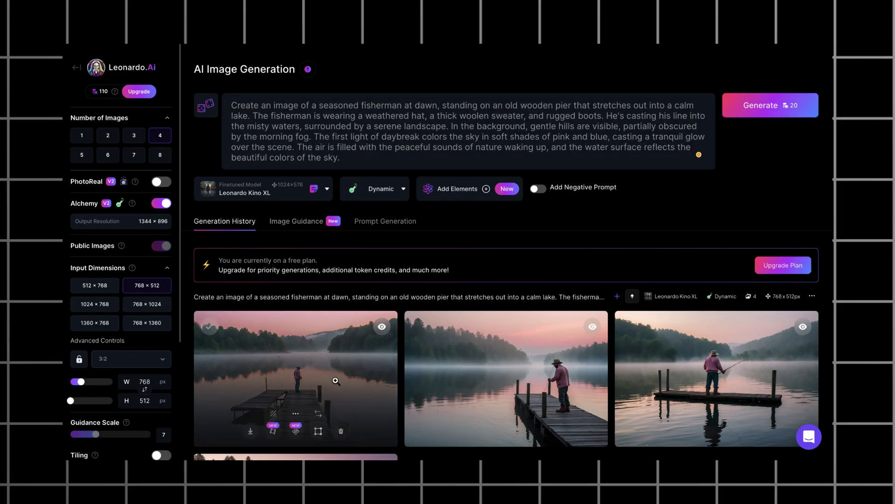
Enlarge the first fisherman-at-dawn image and step through the remaining fisherman results.
{"action": "left_click", "coordinate": [295, 380]}
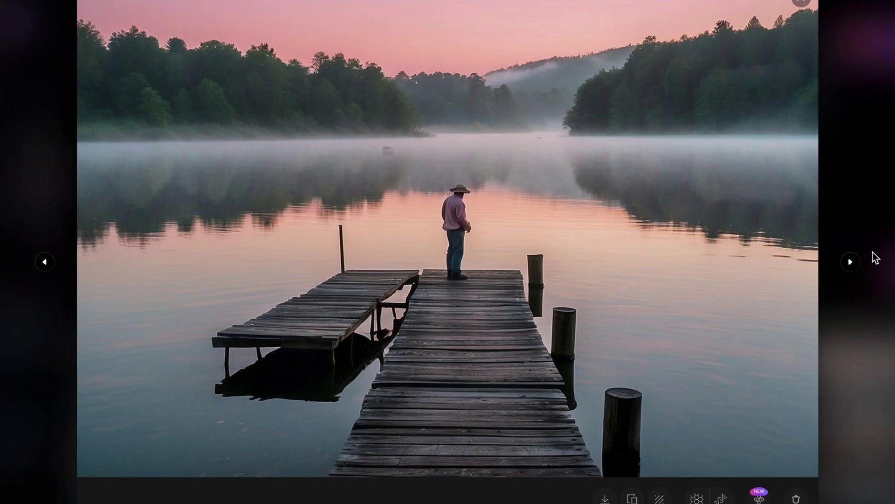
{"action": "left_click", "coordinate": [850, 262]}
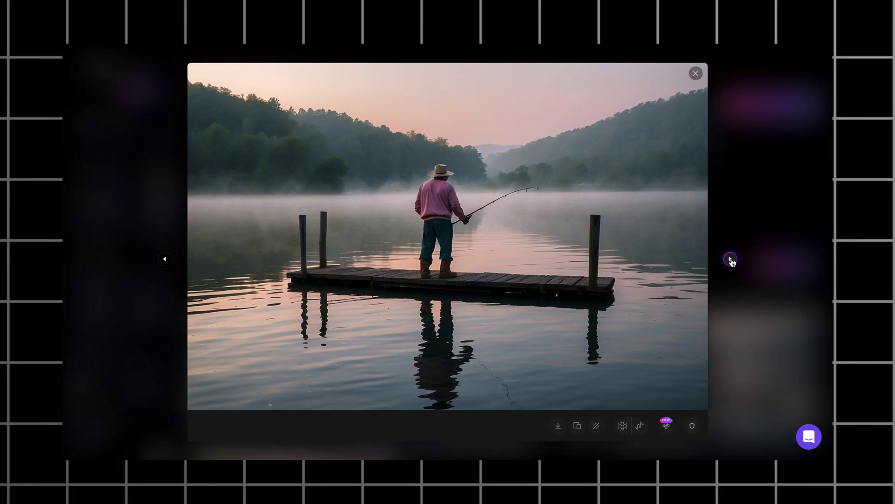
{"action": "left_click", "coordinate": [731, 259]}
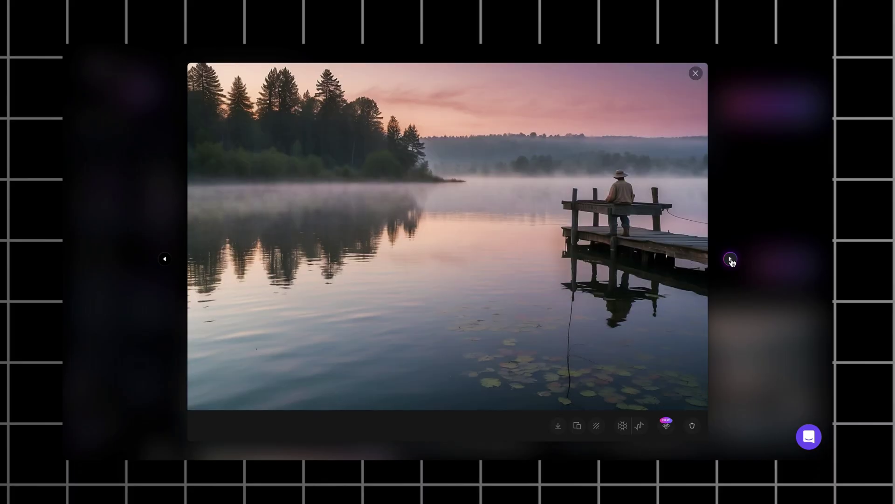
{"action": "left_click", "coordinate": [731, 259]}
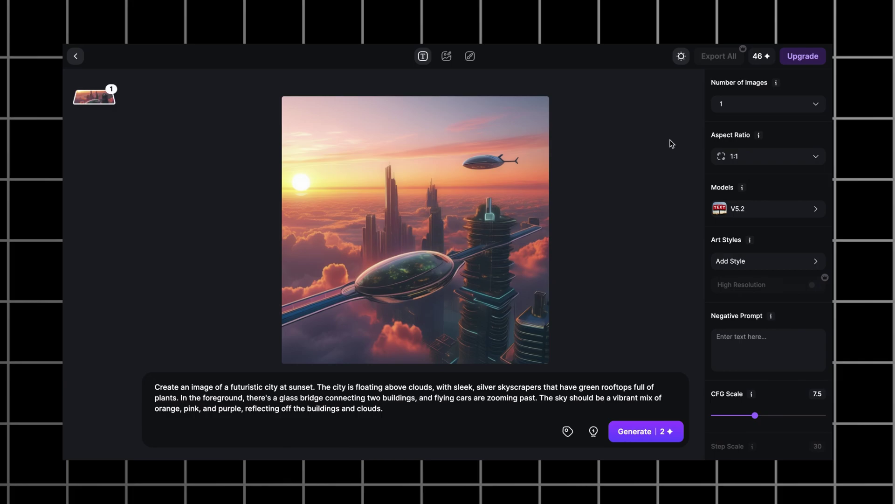
{"action": "left_click", "coordinate": [509, 205]}
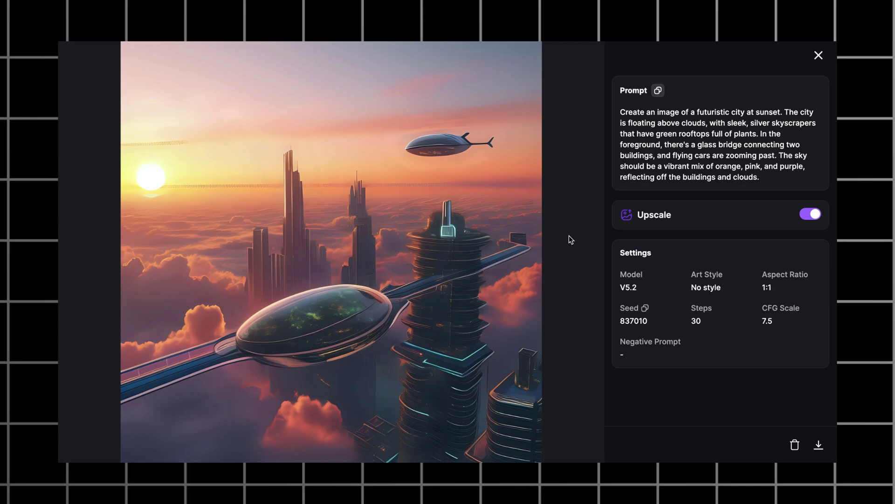
{"action": "left_click", "coordinate": [819, 57]}
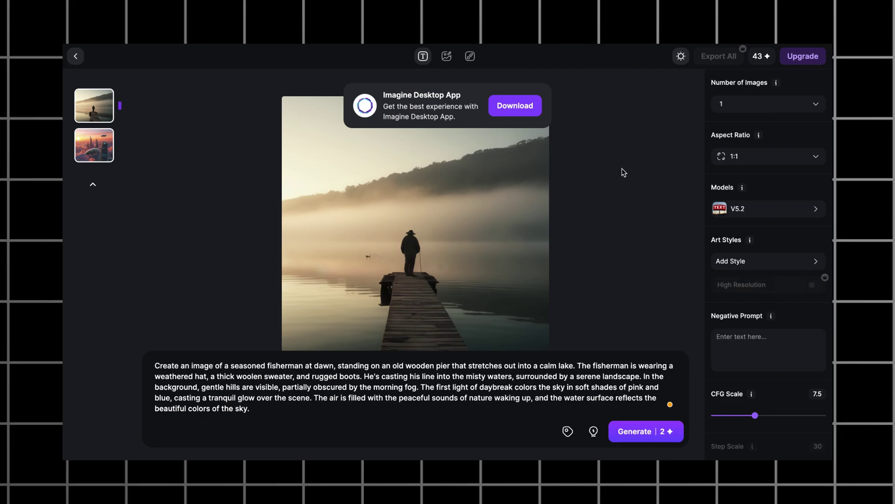
Open the fisherman-at-dawn image's details and switch on Upscale.
{"action": "left_click", "coordinate": [536, 161]}
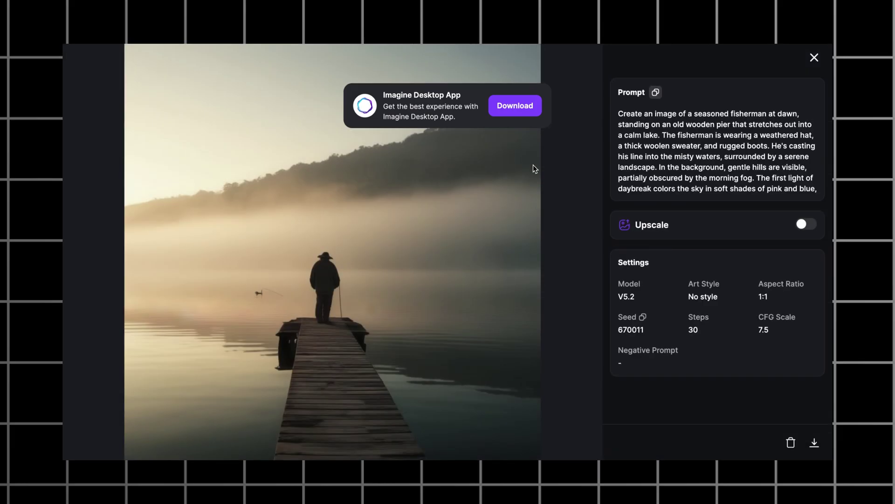
{"action": "left_click", "coordinate": [806, 224]}
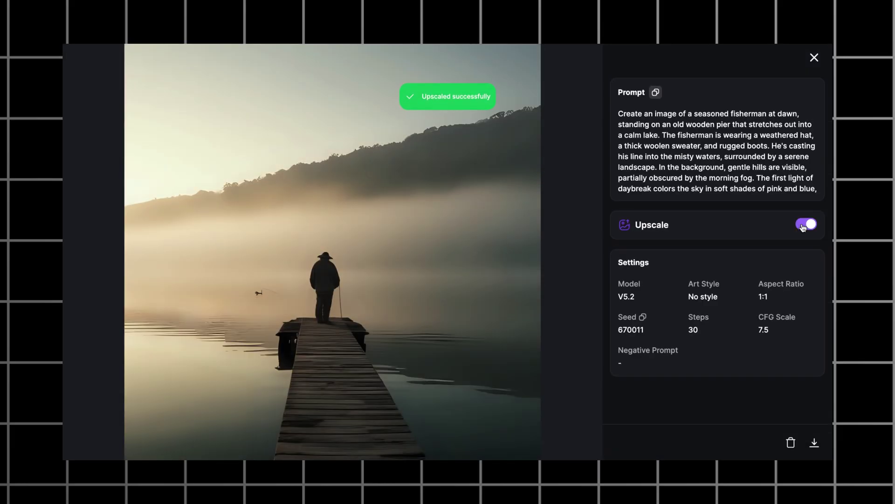